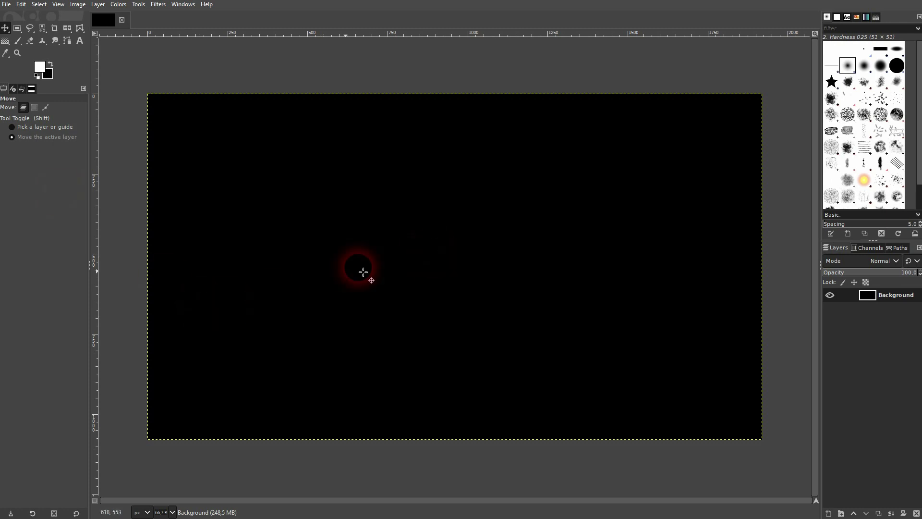
# Step: Add white STICKER text near the canvas centre in Arial Bold at 300 px
pyautogui.click(80, 41)
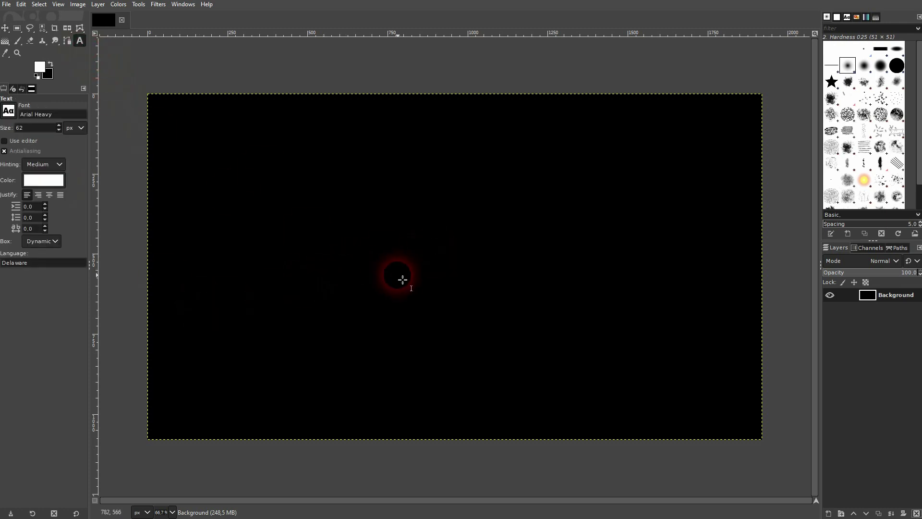
pyautogui.click(368, 287)
pyautogui.write('ST')
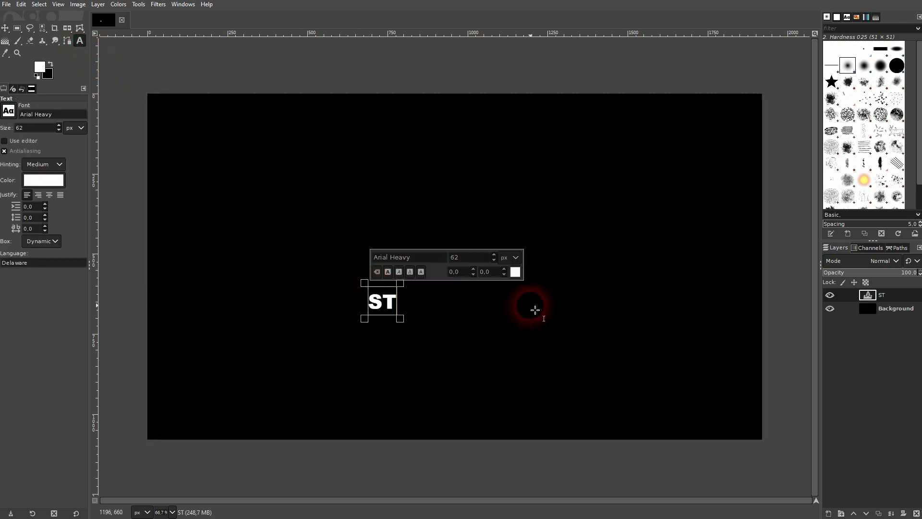
pyautogui.write('ICKER')
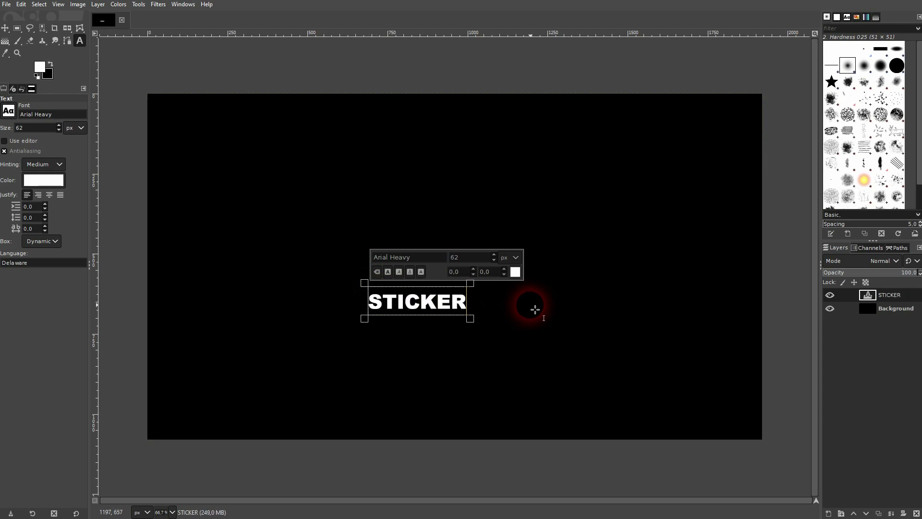
pyautogui.doubleClick(454, 258)
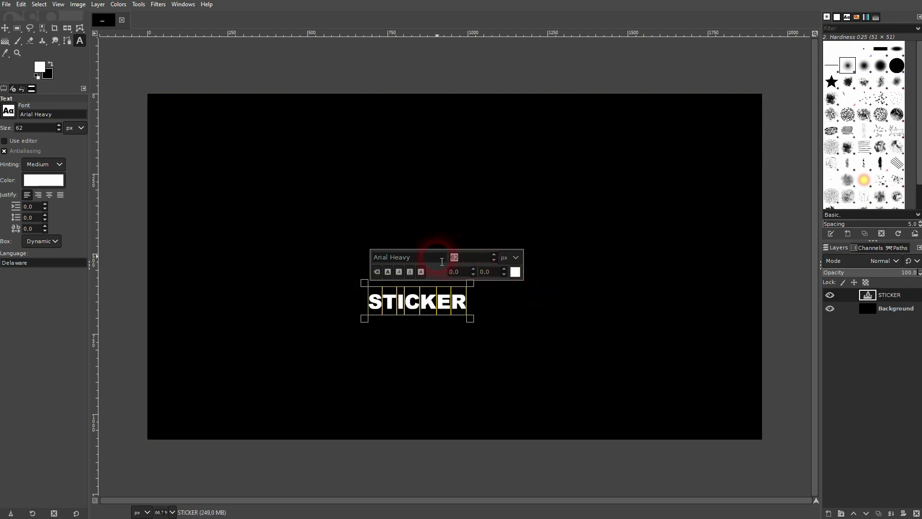
pyautogui.write('250')
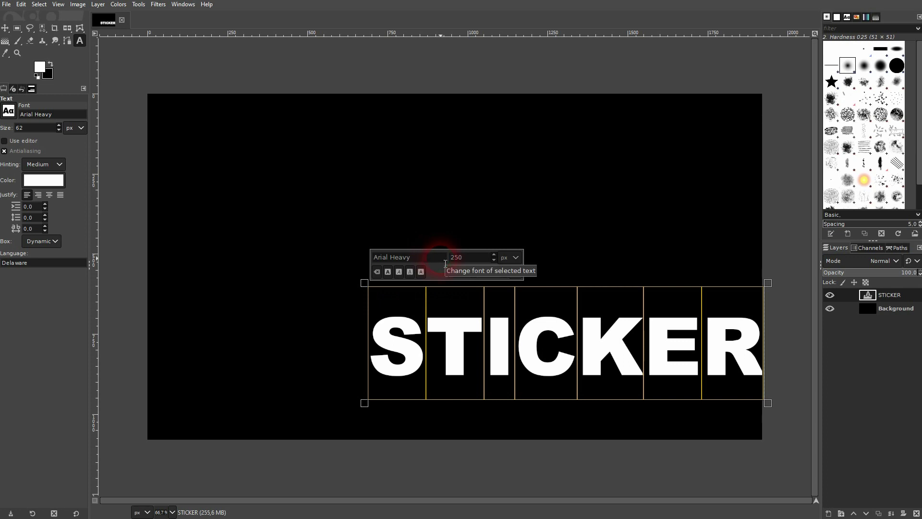
pyautogui.click(440, 258)
pyautogui.press('BackSpace')
pyautogui.press('BackSpace')
pyautogui.press('BackSpace')
pyautogui.press('Return')
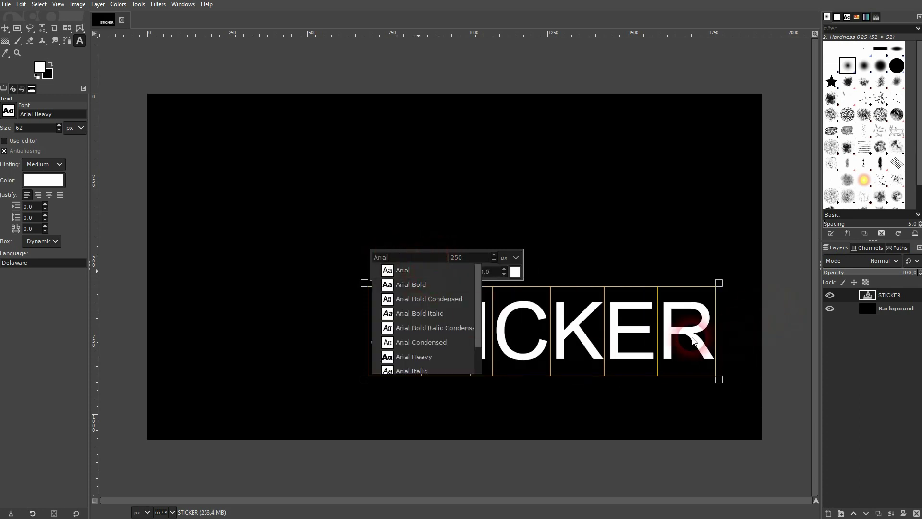
pyautogui.click(410, 285)
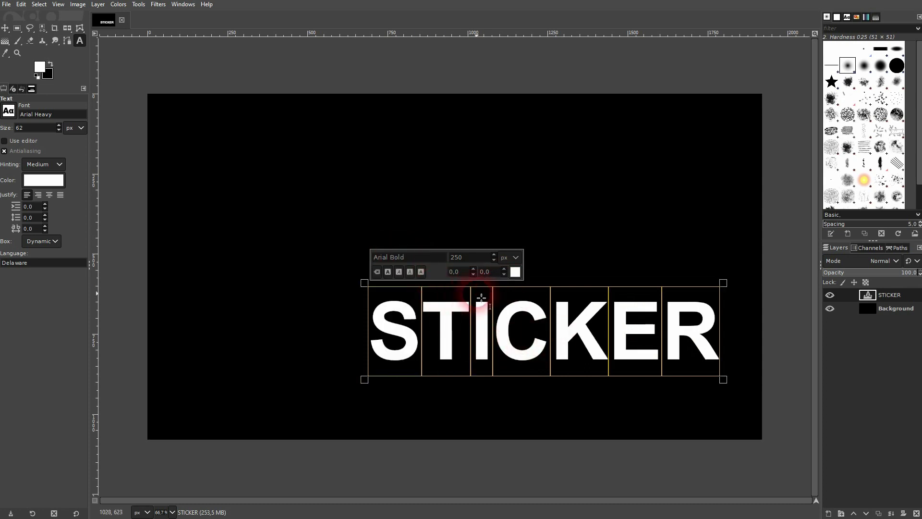
pyautogui.doubleClick(454, 258)
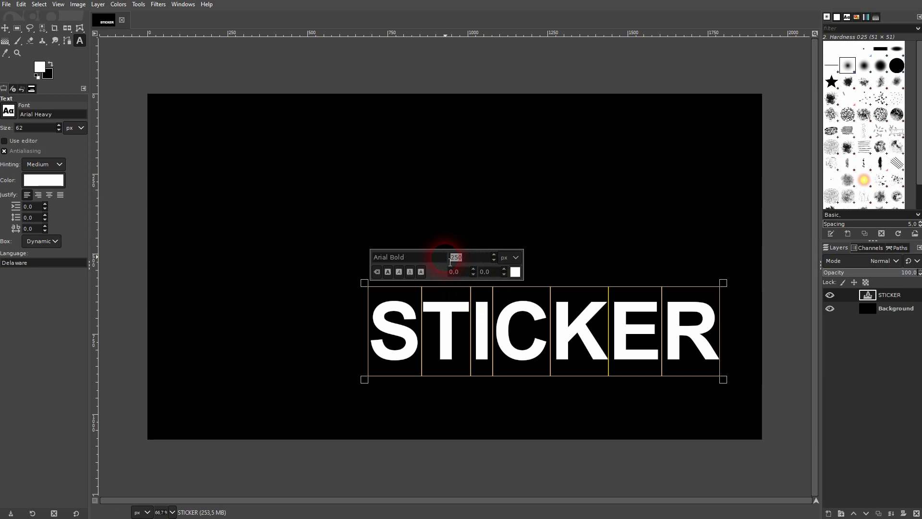
pyautogui.write('300')
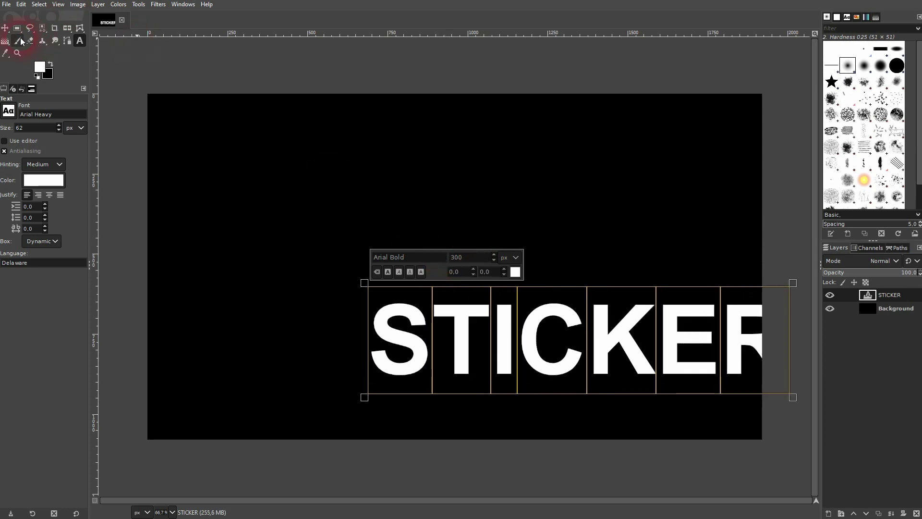
# Step: Align the STICKER text layer to the image centre, horizontally and vertically
pyautogui.click(5, 27)
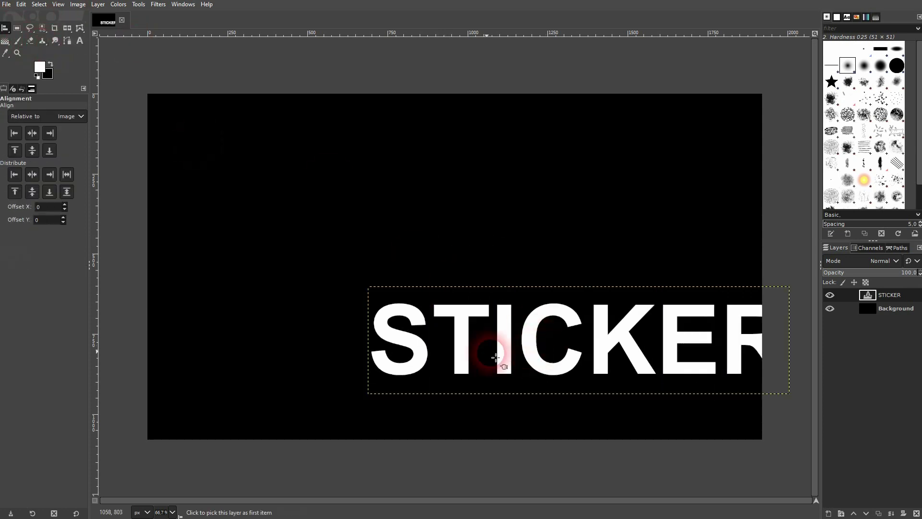
pyautogui.click(460, 346)
pyautogui.click(32, 133)
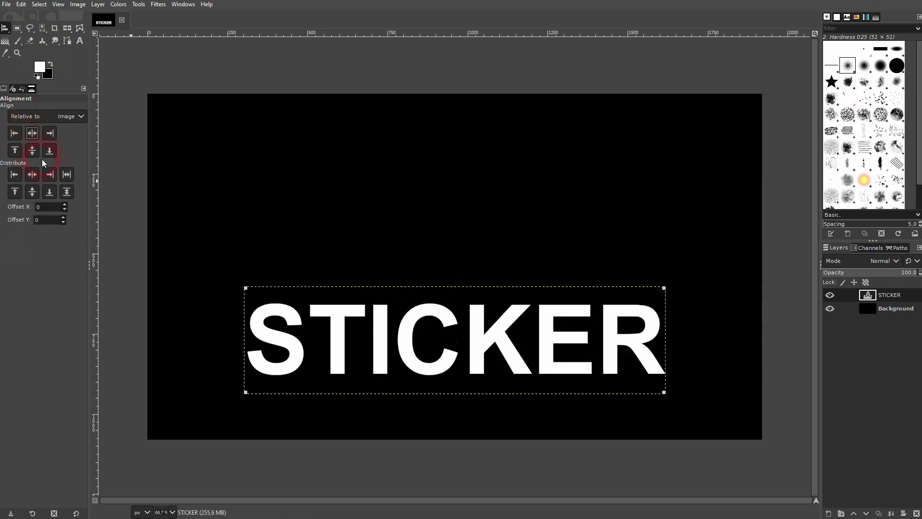
pyautogui.click(32, 150)
pyautogui.click(5, 28)
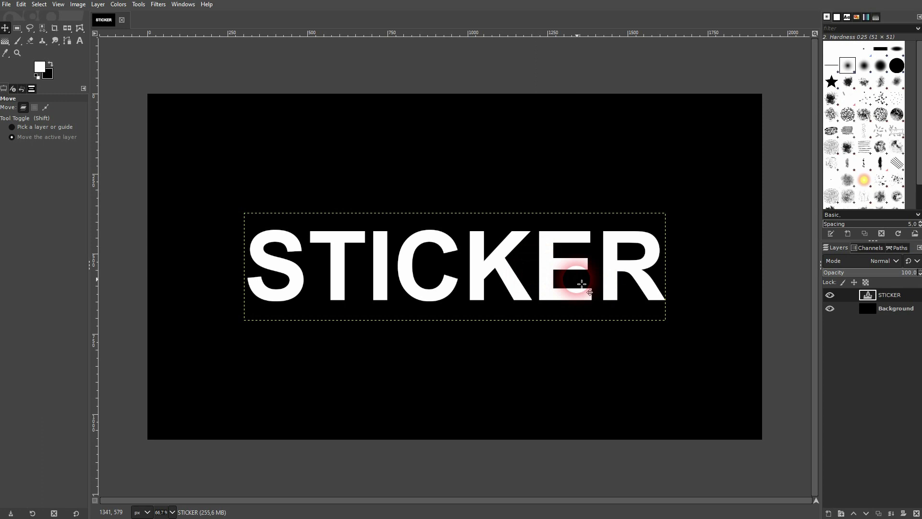
# Step: Turn the STICKER layer's alpha into a selection and grow it by 25 px
pyautogui.rightClick(896, 295)
pyautogui.click(836, 253)
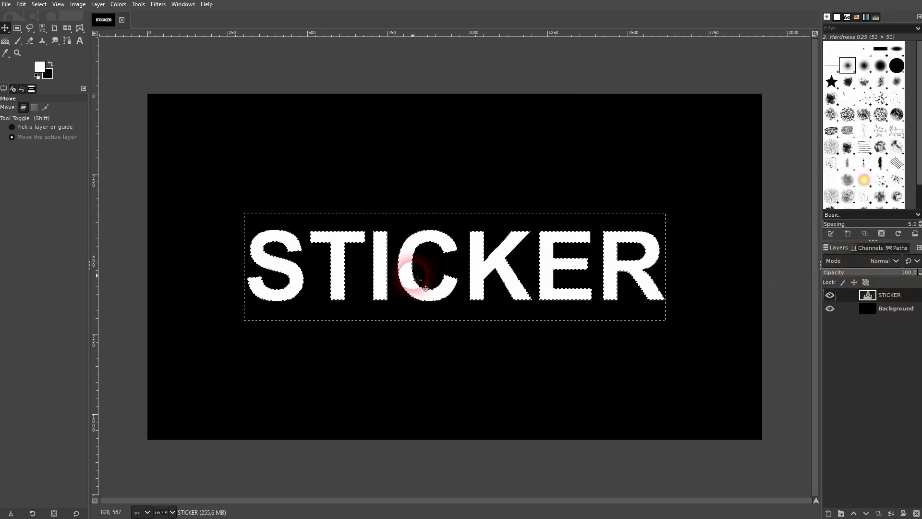
pyautogui.click(40, 4)
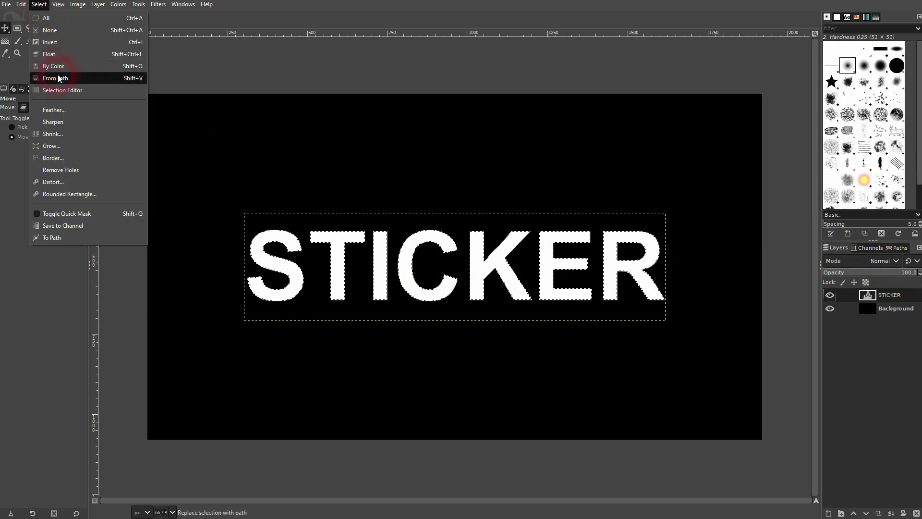
pyautogui.click(65, 149)
pyautogui.moveTo(50, 119); pyautogui.dragTo(173, 101)
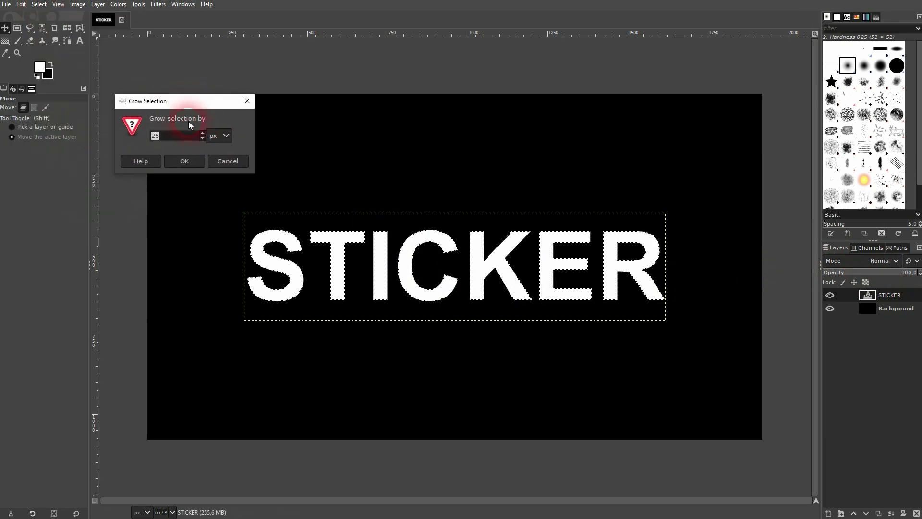
pyautogui.doubleClick(173, 136)
pyautogui.write('25')
pyautogui.click(184, 161)
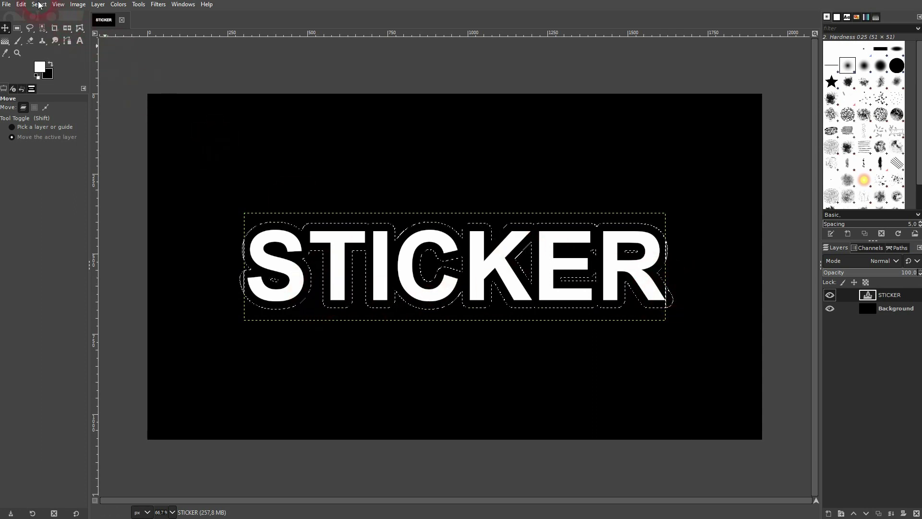
# Step: Grow the selection again so it extends 100 px around STICKER as a rounded cloud
pyautogui.click(39, 5)
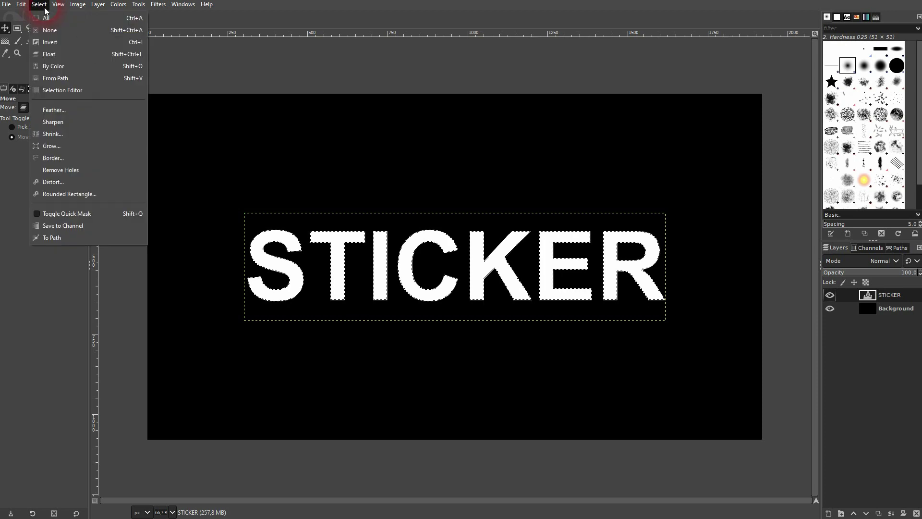
pyautogui.click(68, 147)
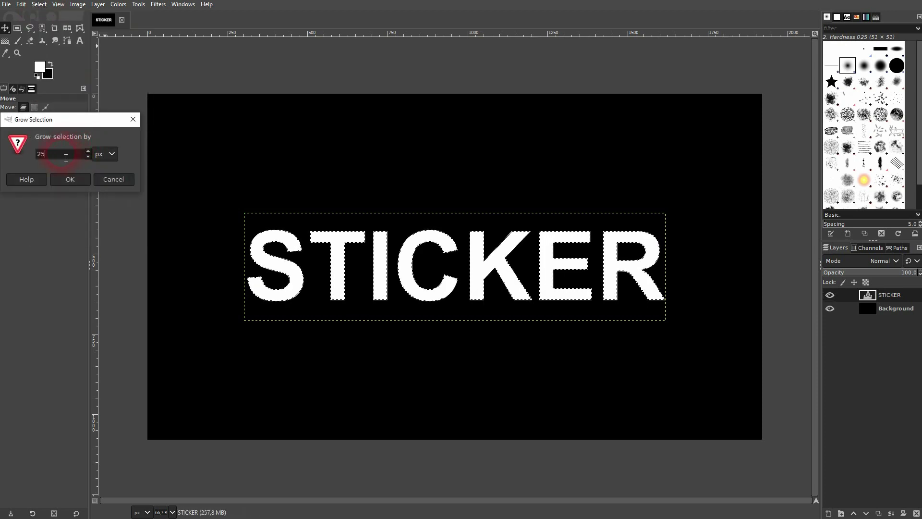
pyautogui.moveTo(65, 154); pyautogui.dragTo(27, 156)
pyautogui.write('00')
pyautogui.click(69, 178)
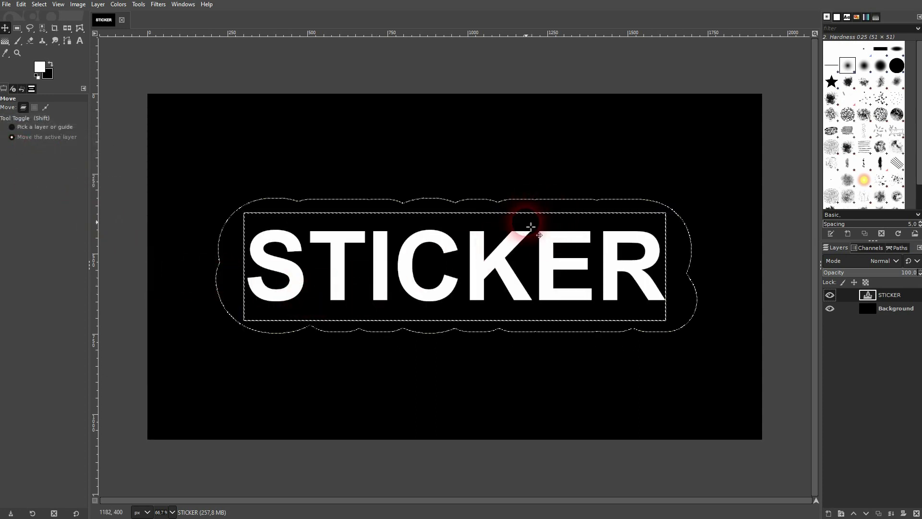
# Step: Undo the oversized grow and regrow the letter selection with smaller Grow passes
pyautogui.hotkey('ctrl', 'z')
pyautogui.click(39, 4)
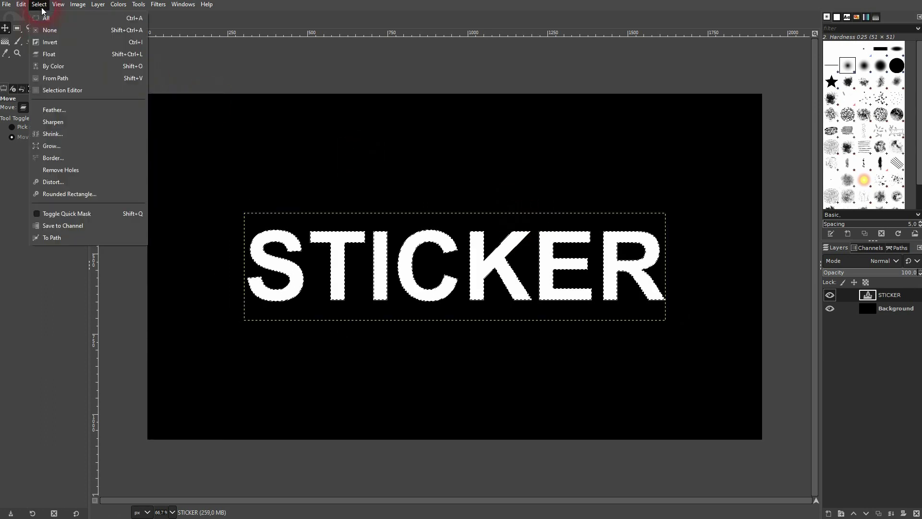
pyautogui.click(66, 147)
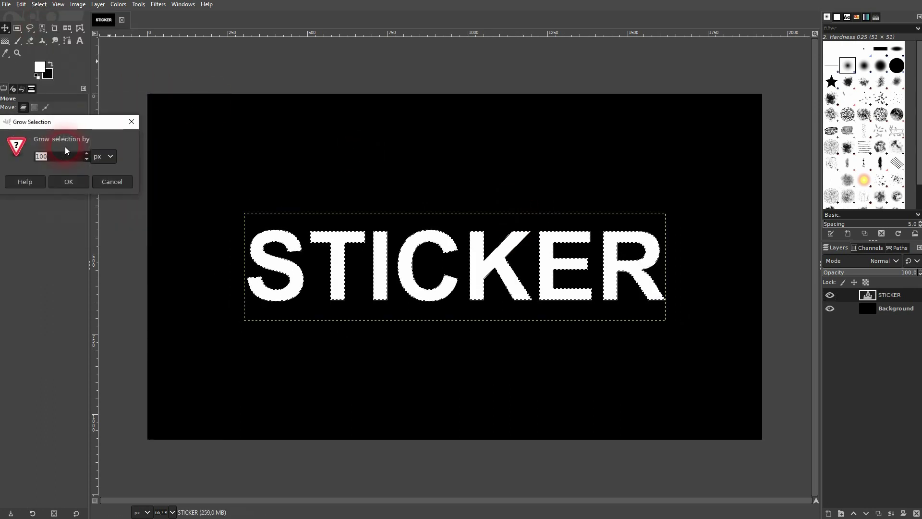
pyautogui.click(69, 181)
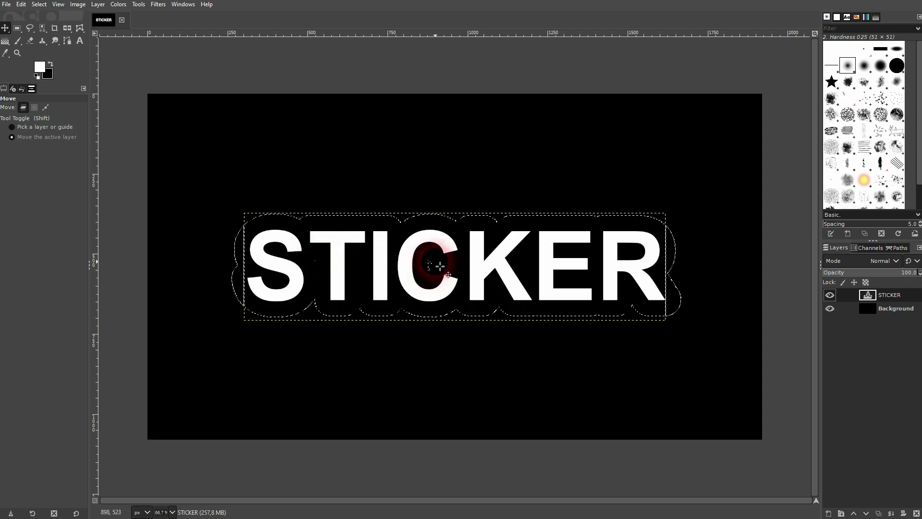
pyautogui.click(40, 5)
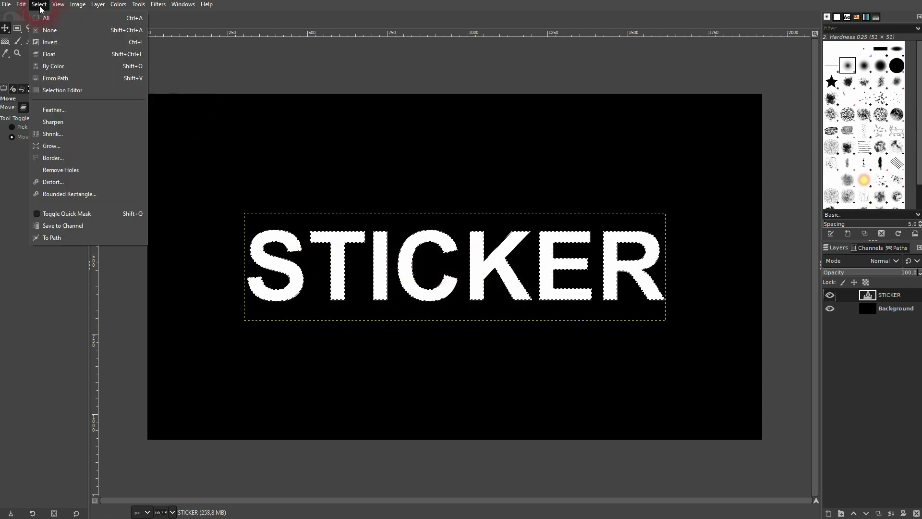
pyautogui.click(64, 146)
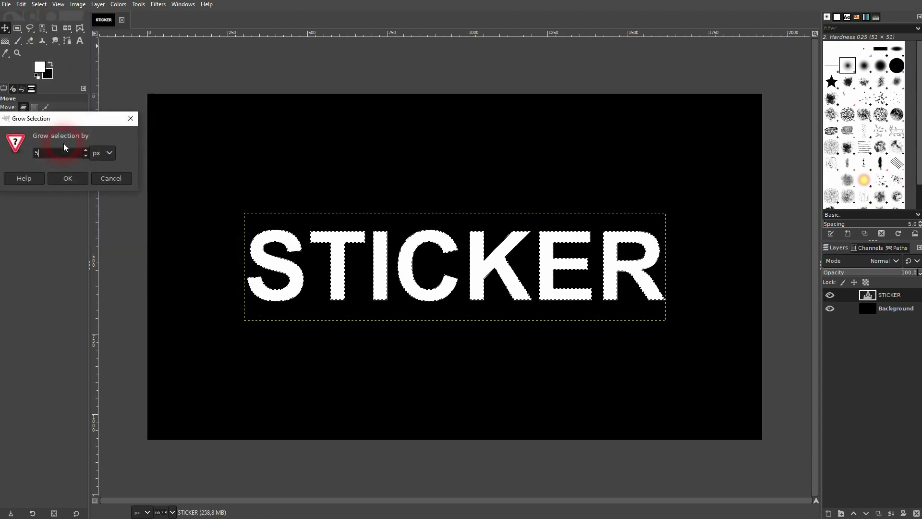
pyautogui.click(68, 178)
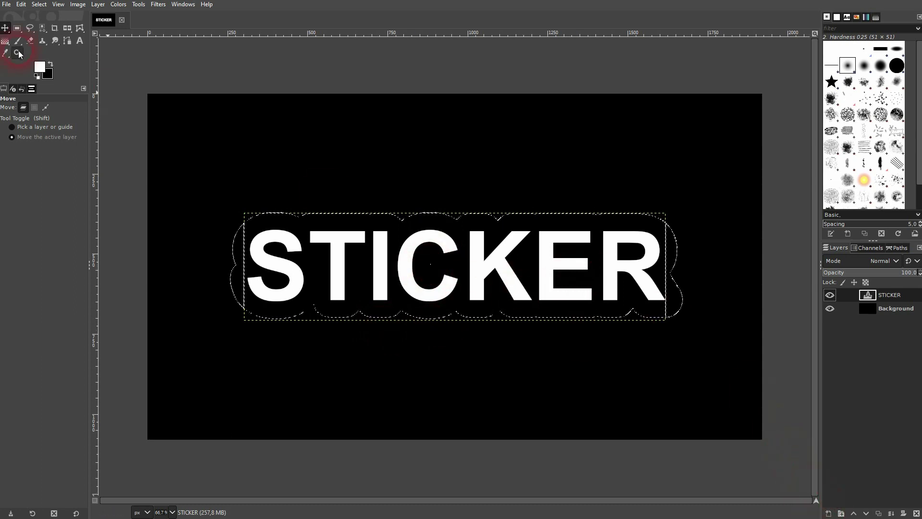
# Step: Choose Bucket Fill and reset the colours so white is the foreground
pyautogui.click(6, 41)
pyautogui.click(47, 43)
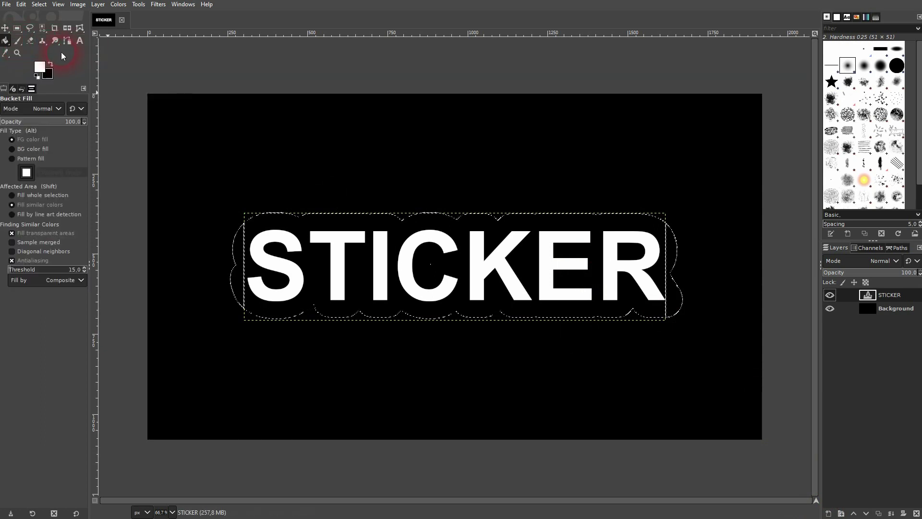
pyautogui.click(49, 64)
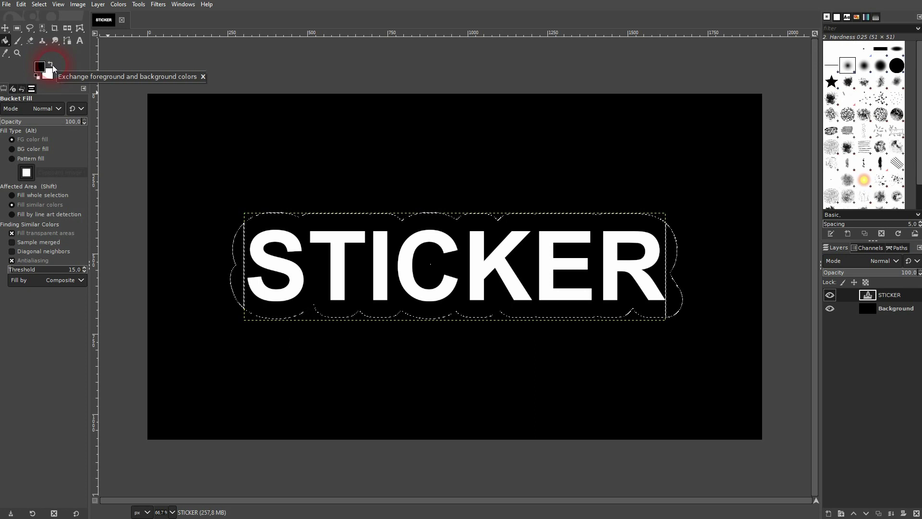
pyautogui.click(50, 65)
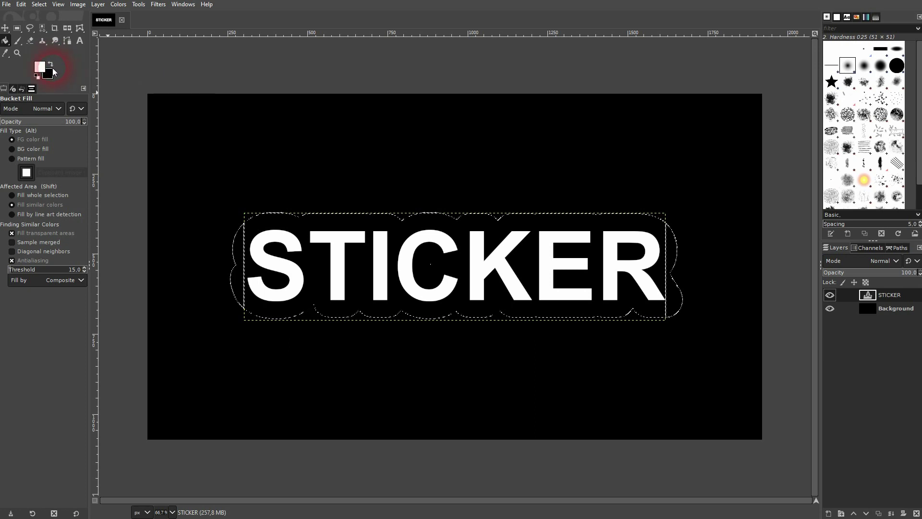
# Step: Set up a new transparent-filled layer named outline
pyautogui.click(829, 513)
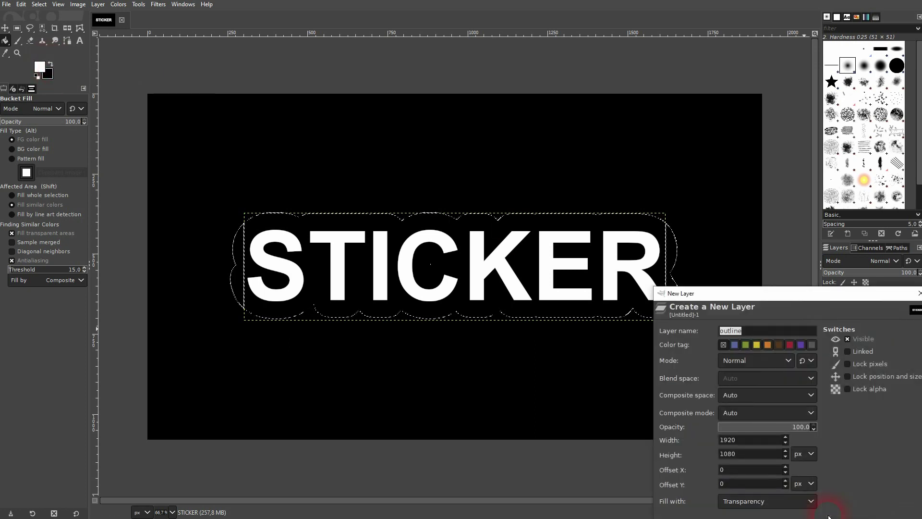
pyautogui.moveTo(783, 294); pyautogui.dragTo(617, 172)
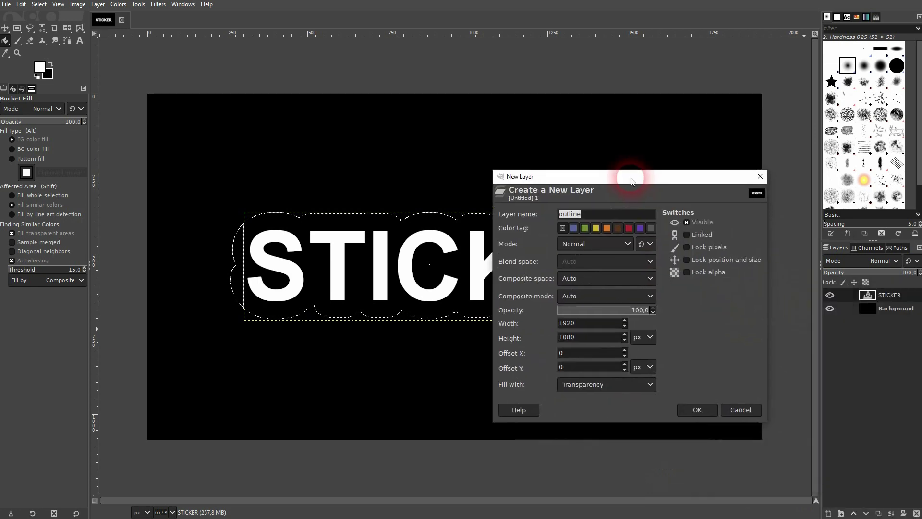
pyautogui.click(635, 378)
pyautogui.click(619, 427)
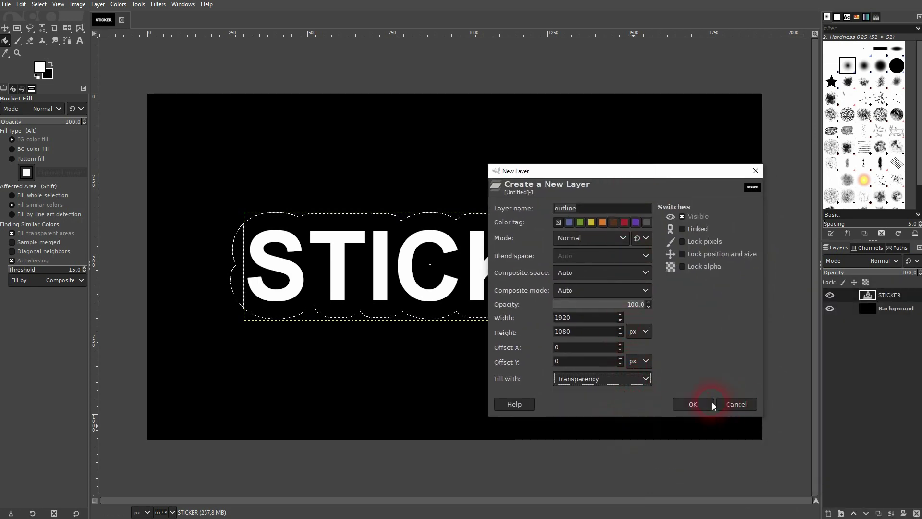
# Step: Create the outline layer, fill the selection white, and lower it beneath STICKER
pyautogui.click(694, 404)
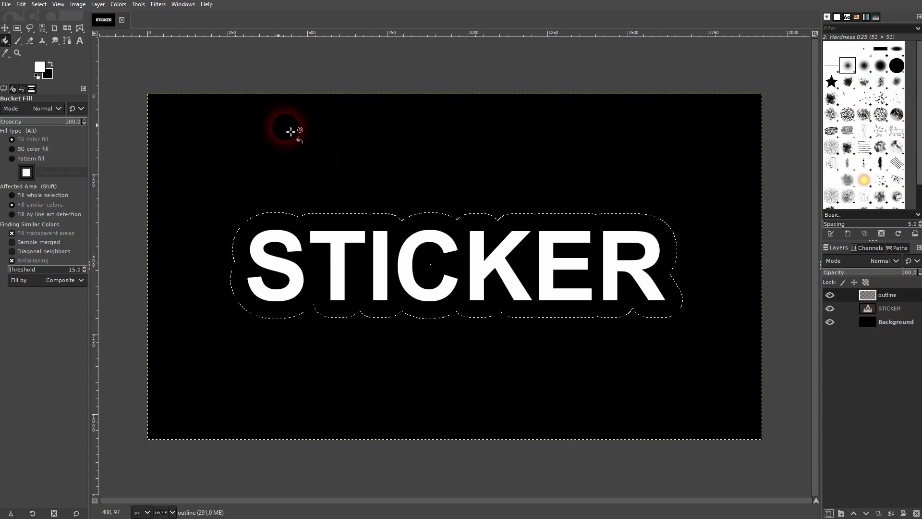
pyautogui.click(301, 232)
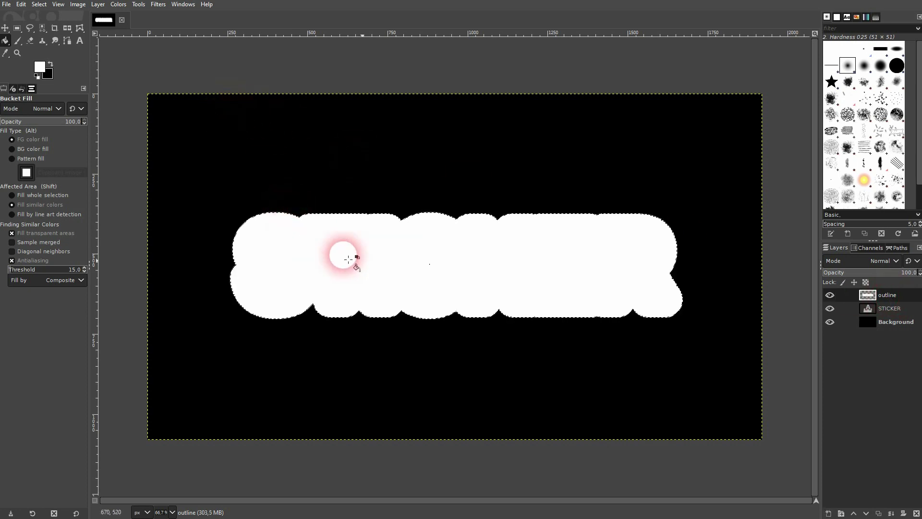
pyautogui.click(893, 448)
pyautogui.click(867, 513)
# Step: Make the STICKER layer active and clear the selection with Select > None
pyautogui.click(898, 296)
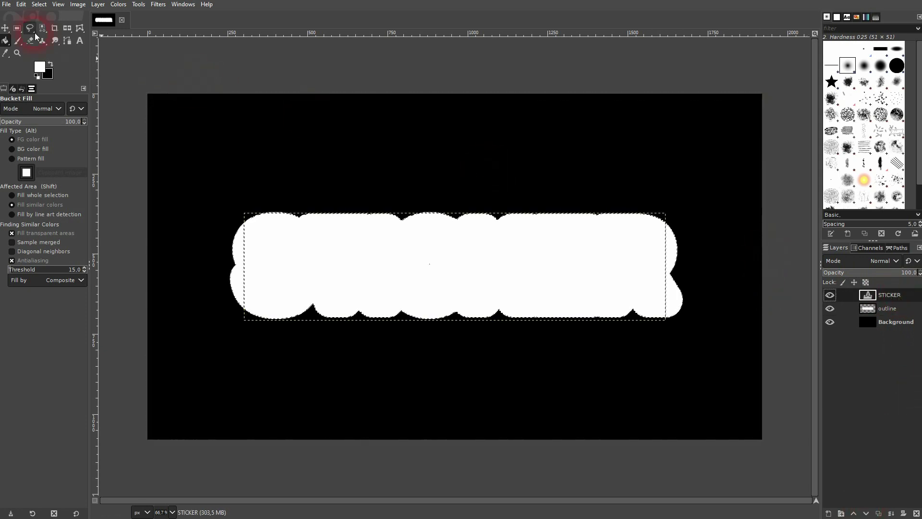
pyautogui.click(40, 5)
pyautogui.click(50, 33)
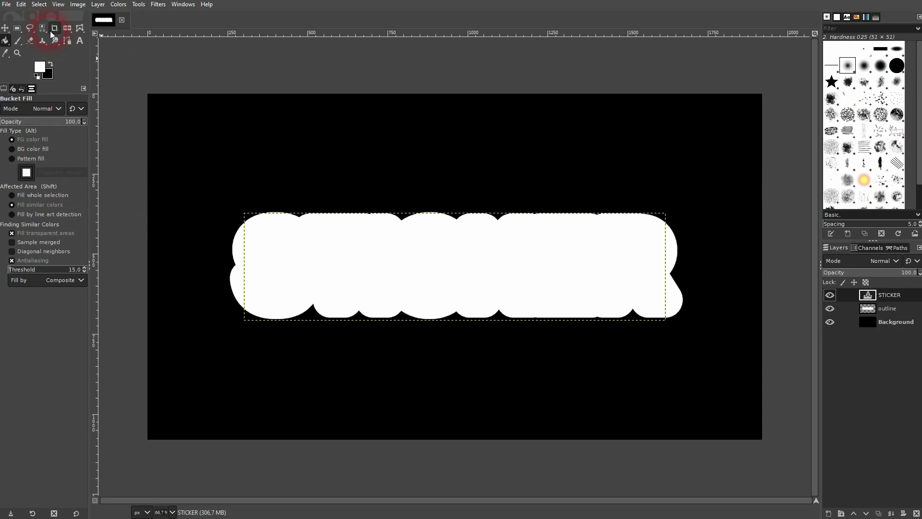
pyautogui.moveTo(883, 295)
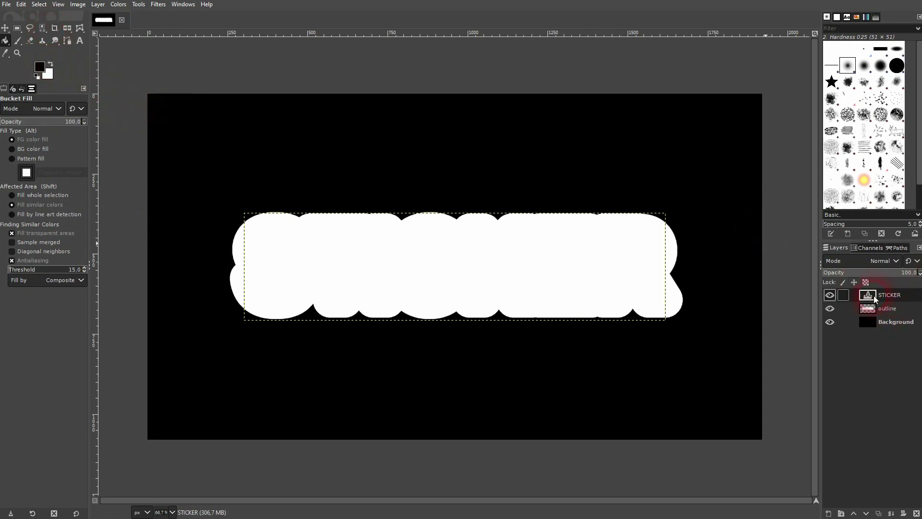
# Step: Select the STICKER letter shapes and fill S, T, I, C, R and leftover areas black
pyautogui.rightClick(889, 297)
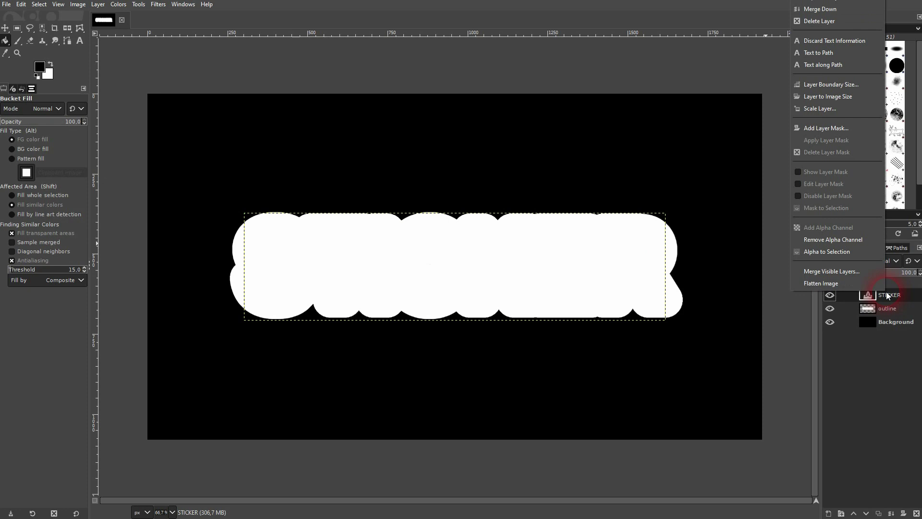
pyautogui.click(826, 251)
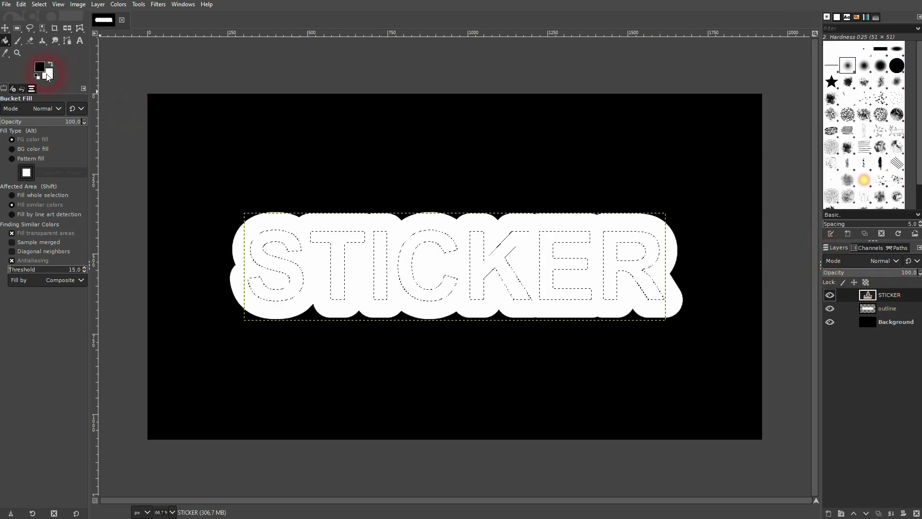
pyautogui.click(263, 280)
pyautogui.click(335, 270)
pyautogui.click(386, 278)
pyautogui.click(429, 271)
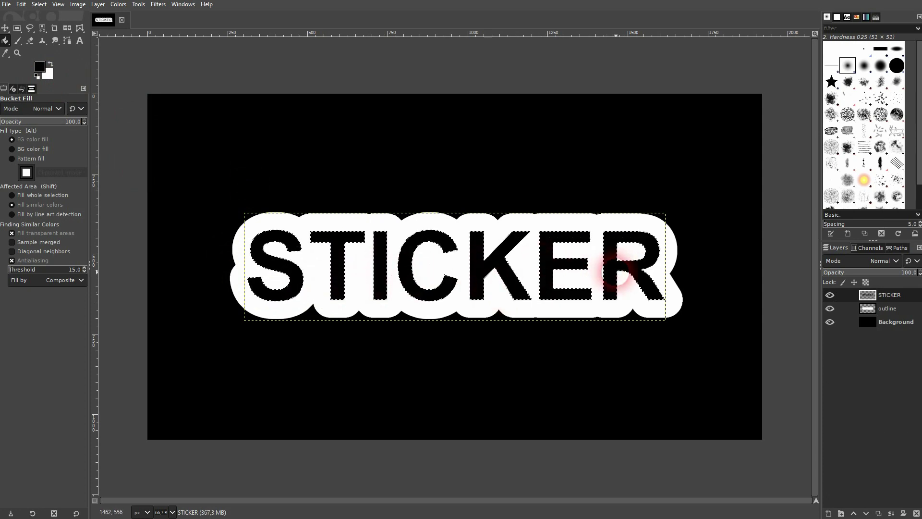
pyautogui.click(644, 285)
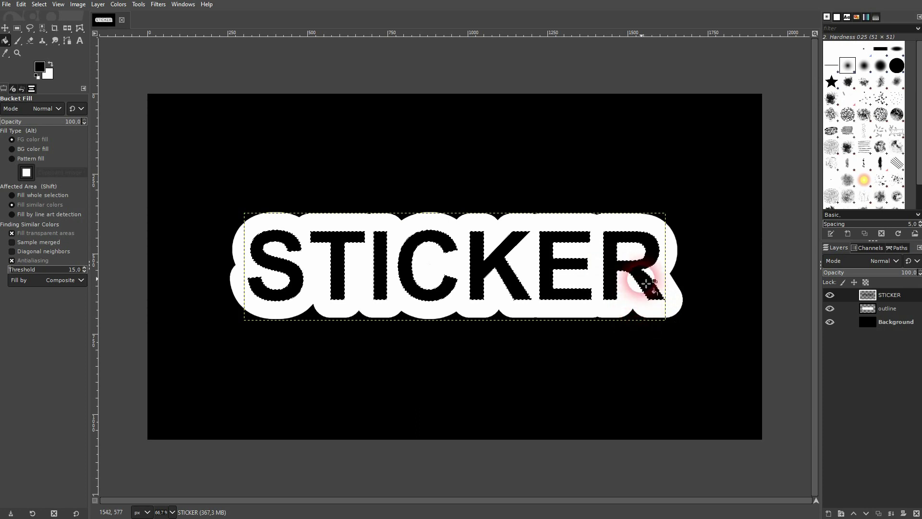
pyautogui.click(358, 273)
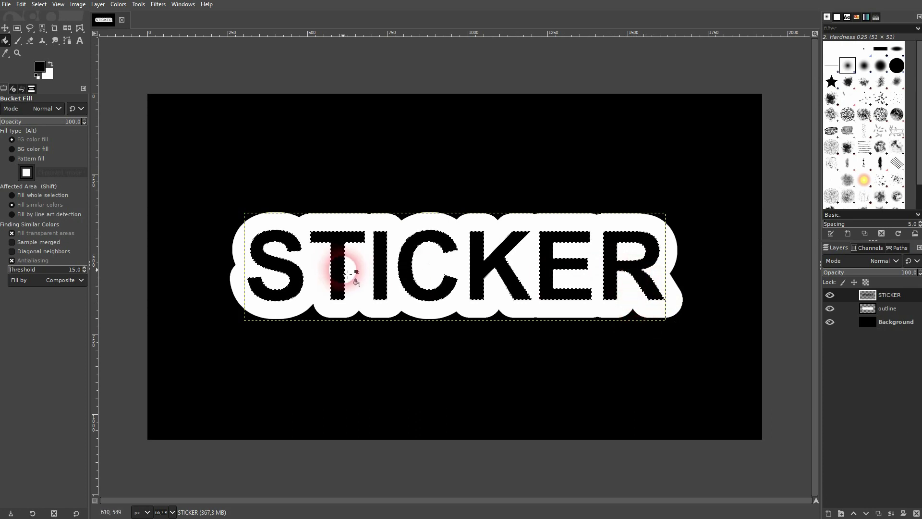
pyautogui.click(433, 261)
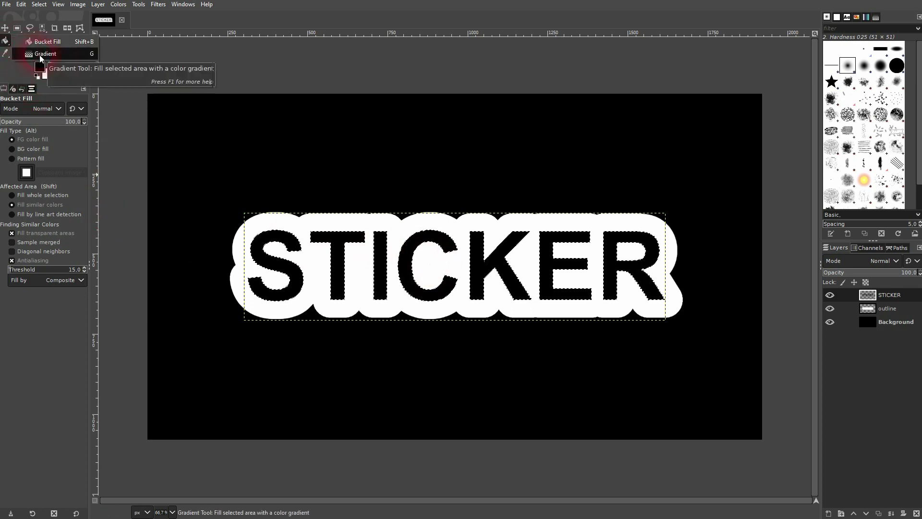
# Step: Apply the Four bars gradient diagonally from lower left to upper right across the letters
pyautogui.press('g')
pyautogui.click(8, 136)
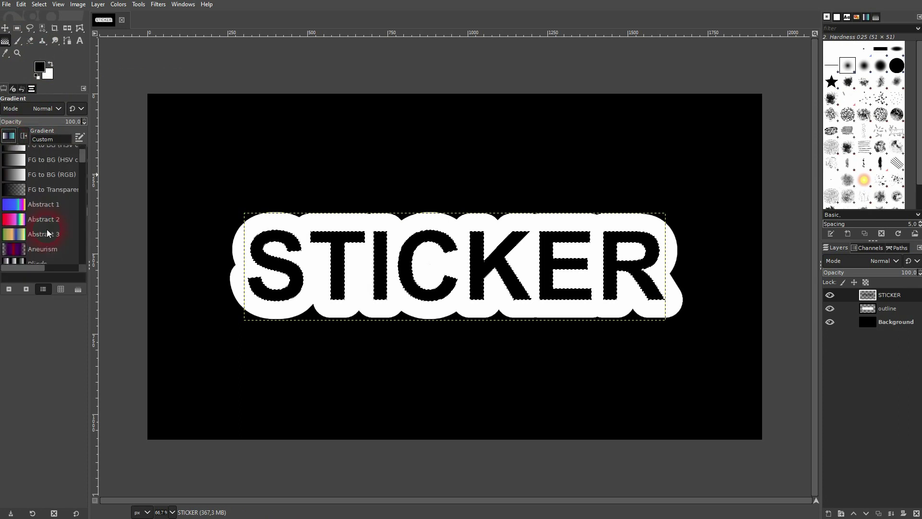
pyautogui.scroll(-5, 47, 229)
pyautogui.scroll(-3, 55, 233)
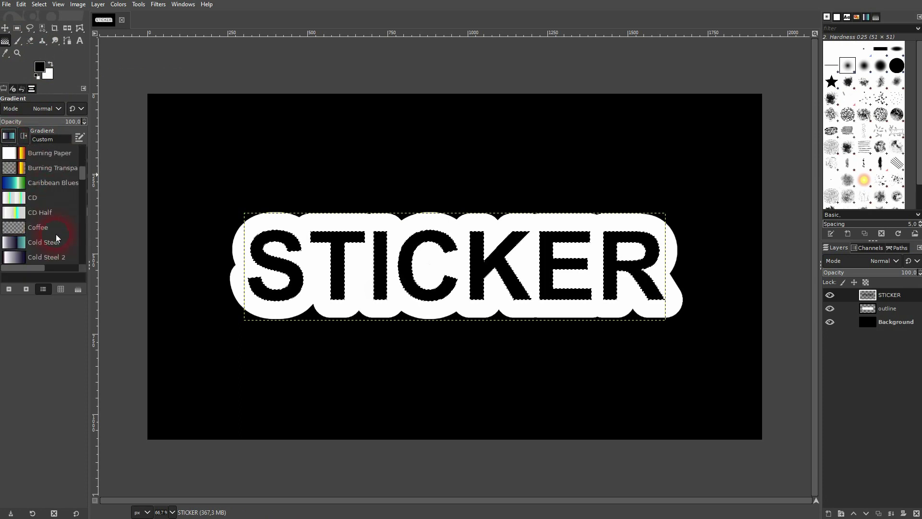
pyautogui.scroll(-2, 55, 234)
pyautogui.scroll(-4, 57, 236)
pyautogui.scroll(-3, 57, 241)
pyautogui.scroll(2, 58, 242)
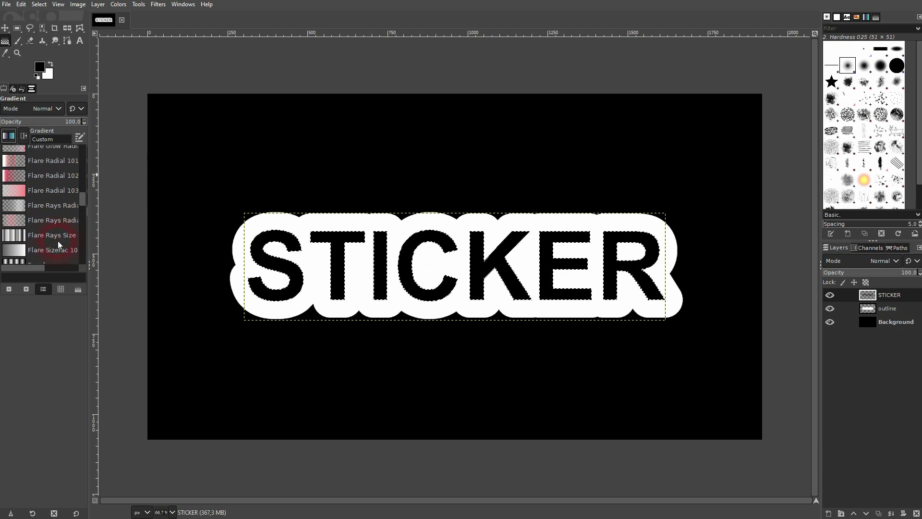
pyautogui.scroll(-2, 58, 241)
pyautogui.scroll(-1, 58, 241)
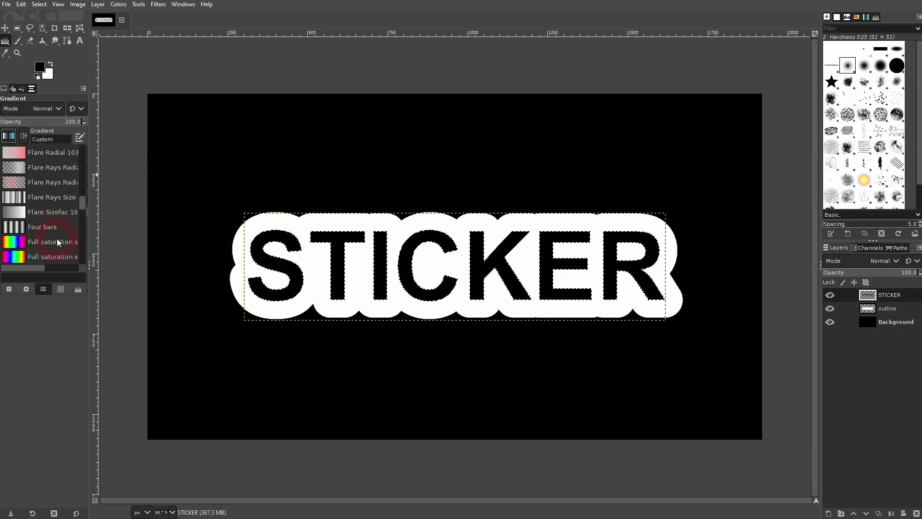
pyautogui.click(42, 227)
pyautogui.moveTo(227, 311)
pyautogui.mouseDown()
pyautogui.moveTo(667, 249)
pyautogui.moveTo(672, 236)
pyautogui.mouseUp()
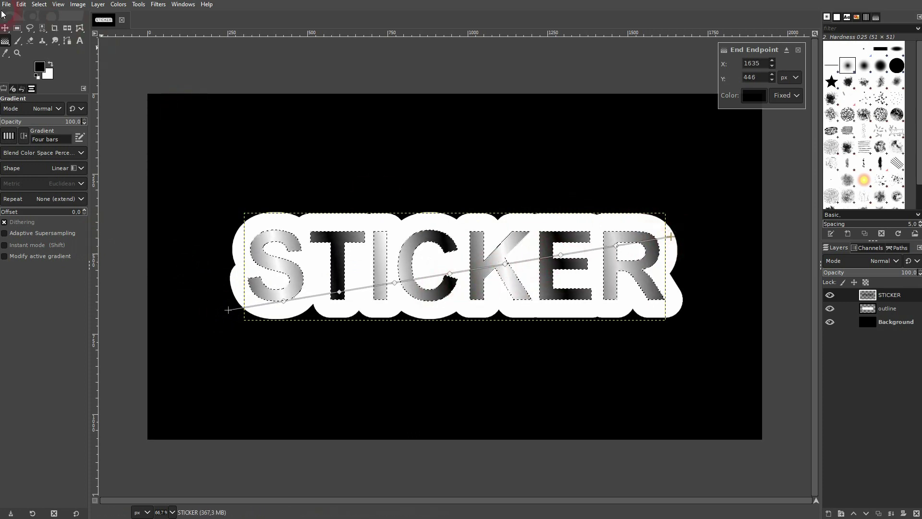
# Step: Clear the selection with Select > None and make the Background layer active
pyautogui.click(6, 28)
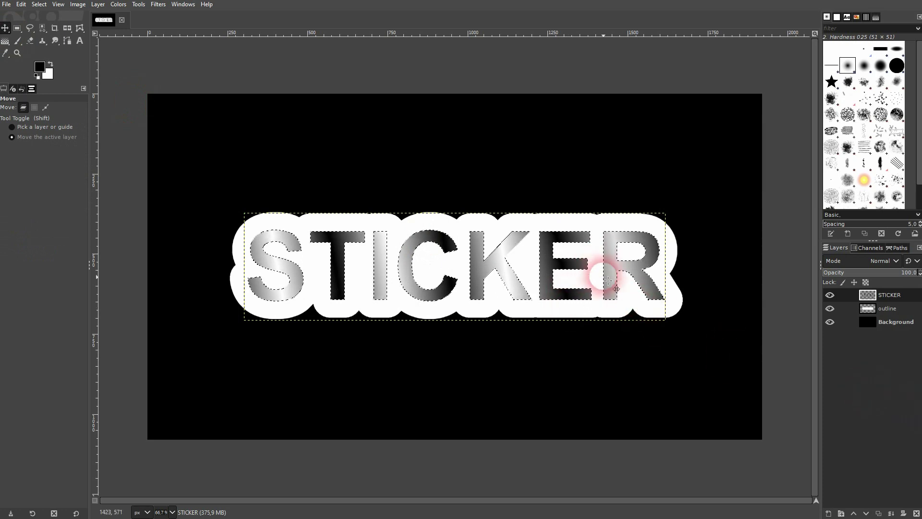
pyautogui.click(39, 5)
pyautogui.click(43, 26)
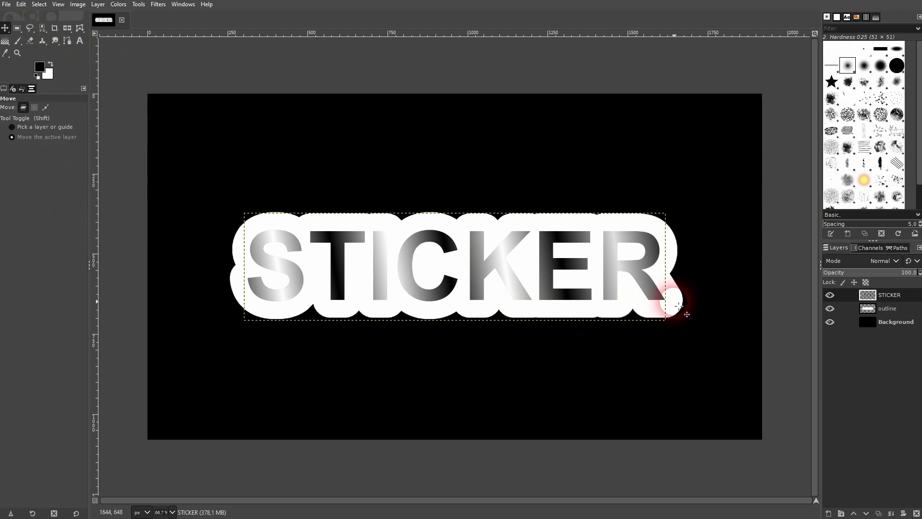
pyautogui.click(895, 322)
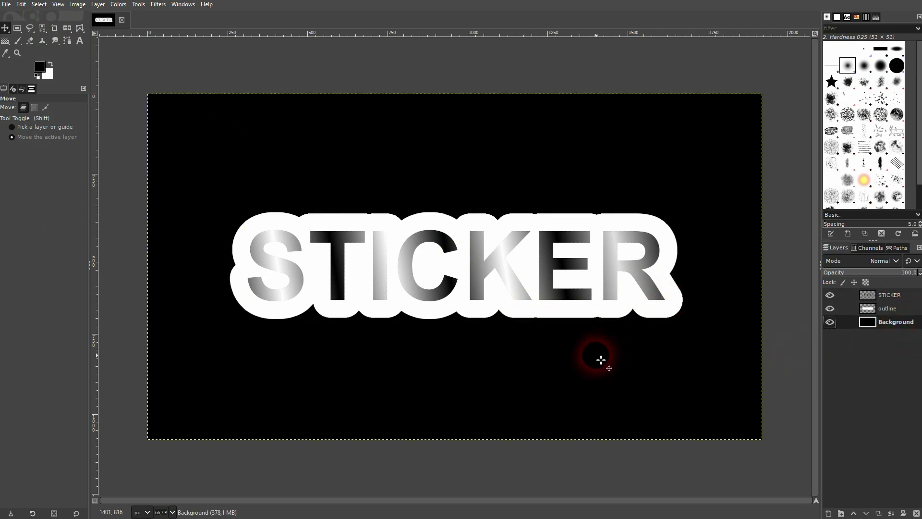